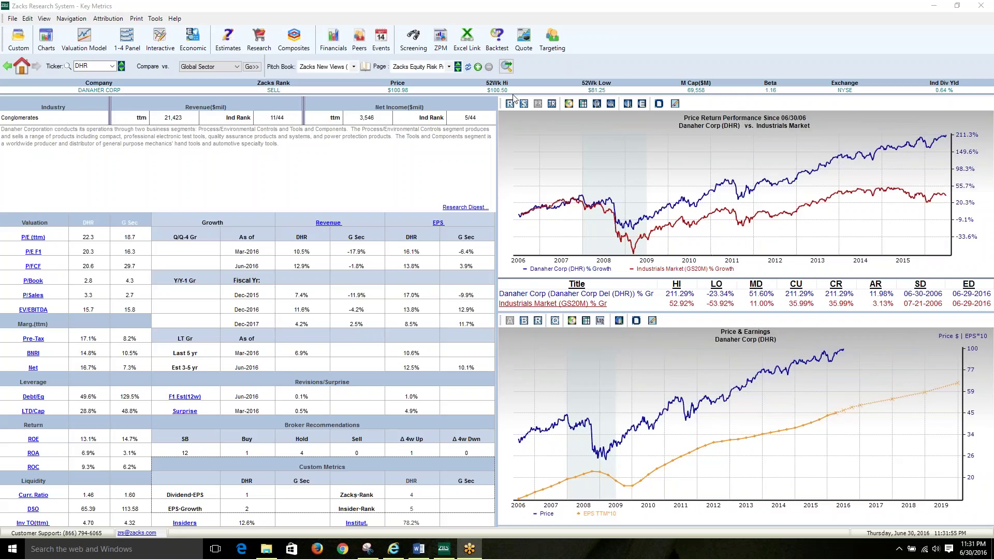
Page through DHR's Price Action, Zacks Consensus Summary and Growth and Margin II views
click(458, 69)
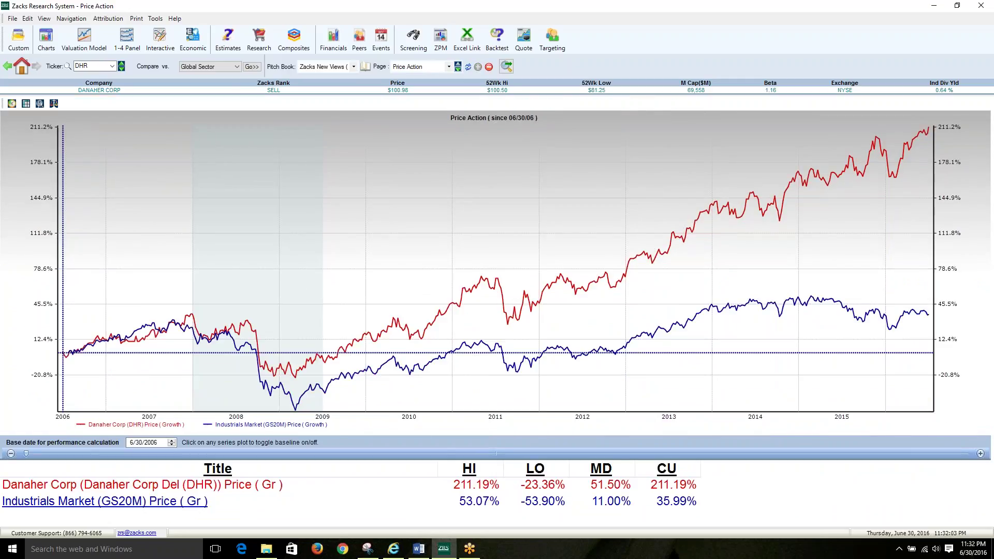
click(458, 68)
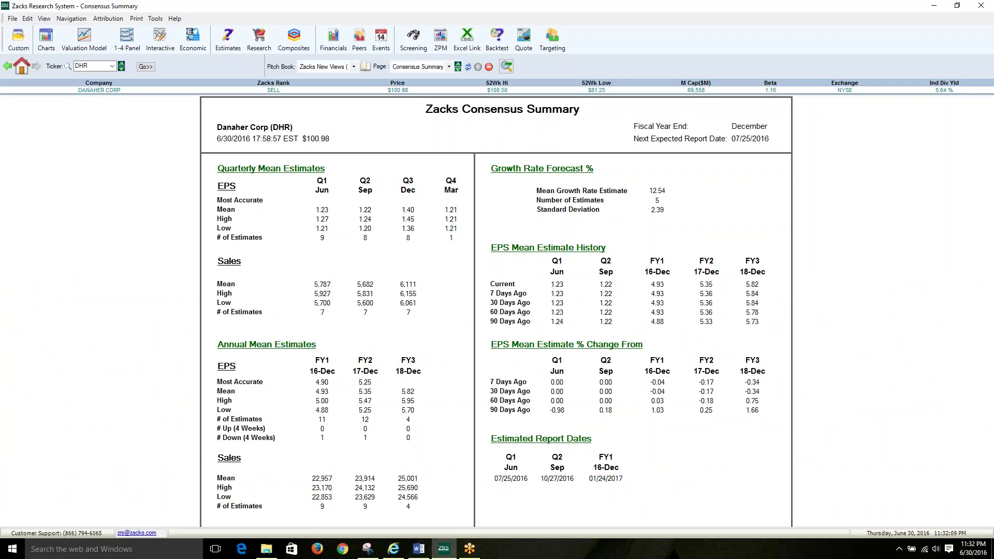
click(458, 69)
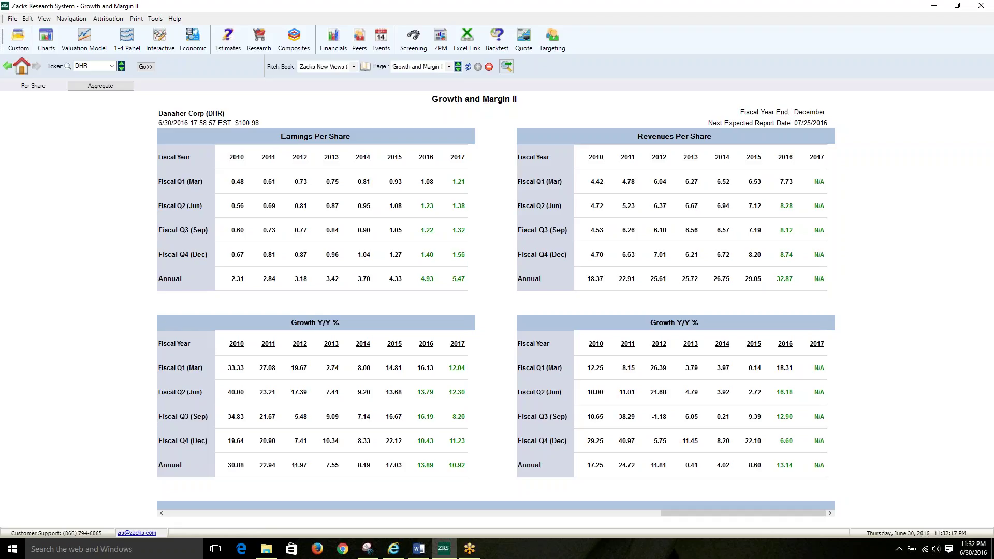
Step through the EBITDA Margin, EBIT, Pre Tax Income and Cash Flow Per Share F12M charts, then show Help
click(458, 68)
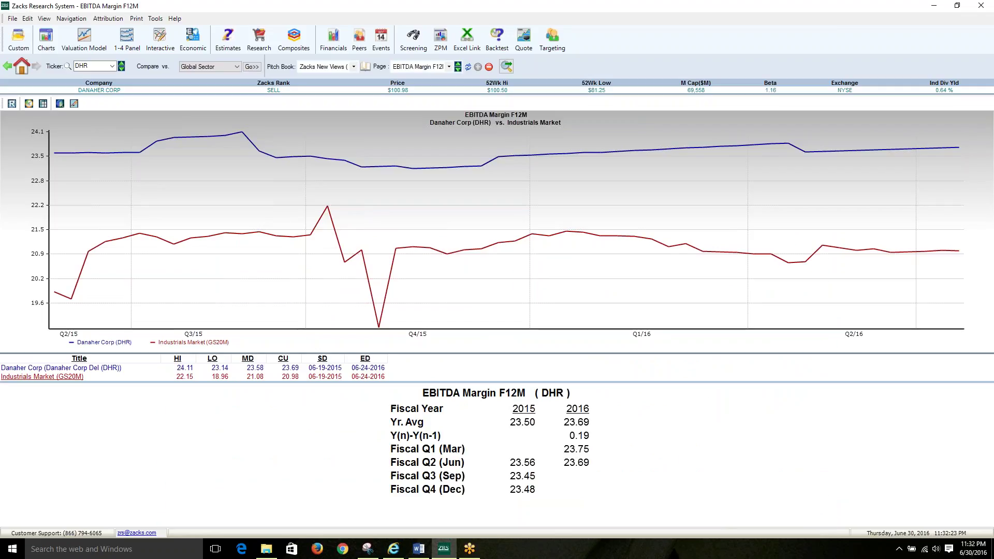
click(458, 69)
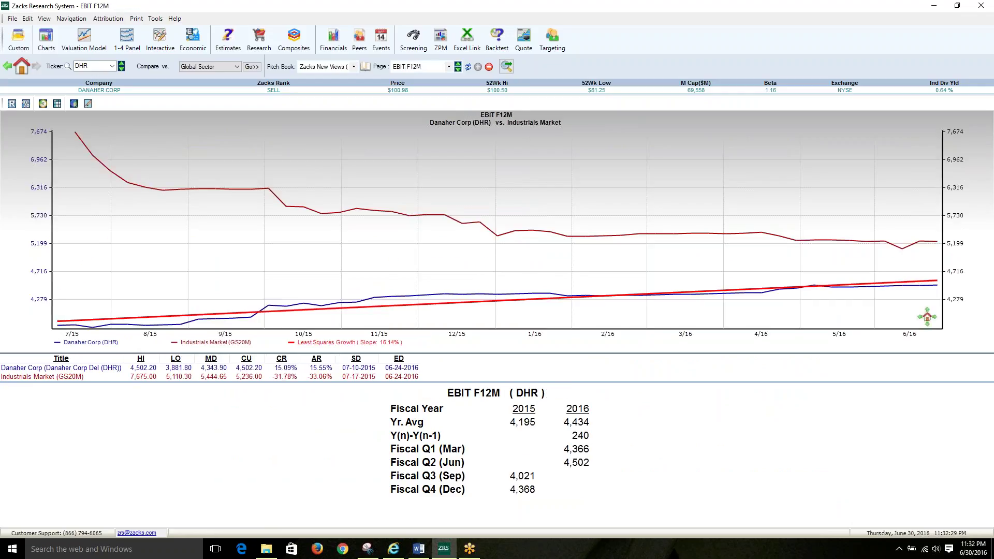
click(458, 69)
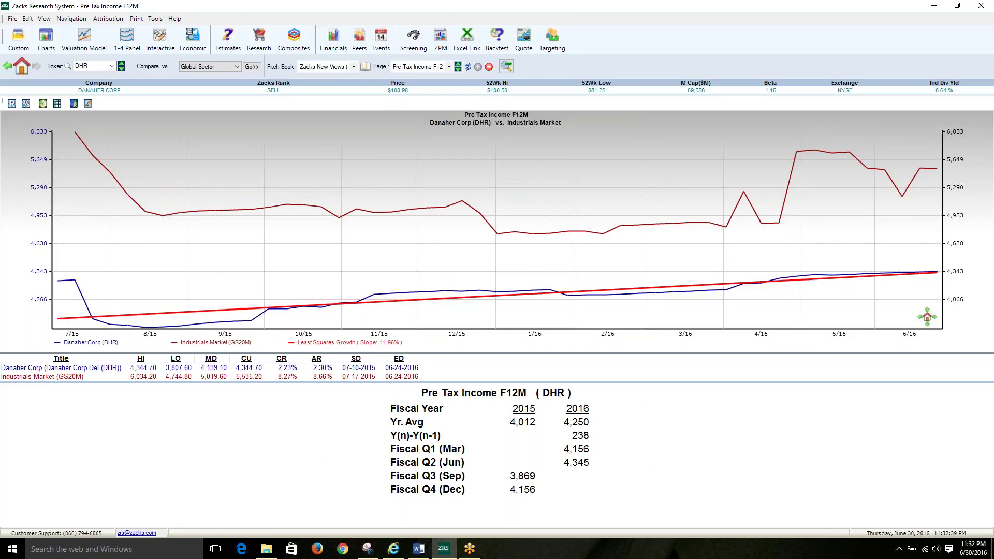
click(458, 69)
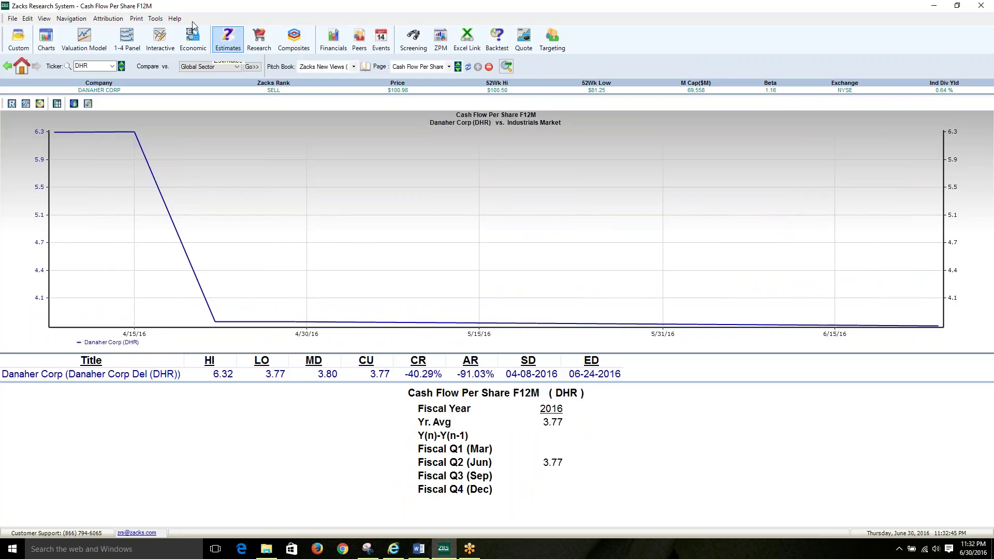
click(175, 18)
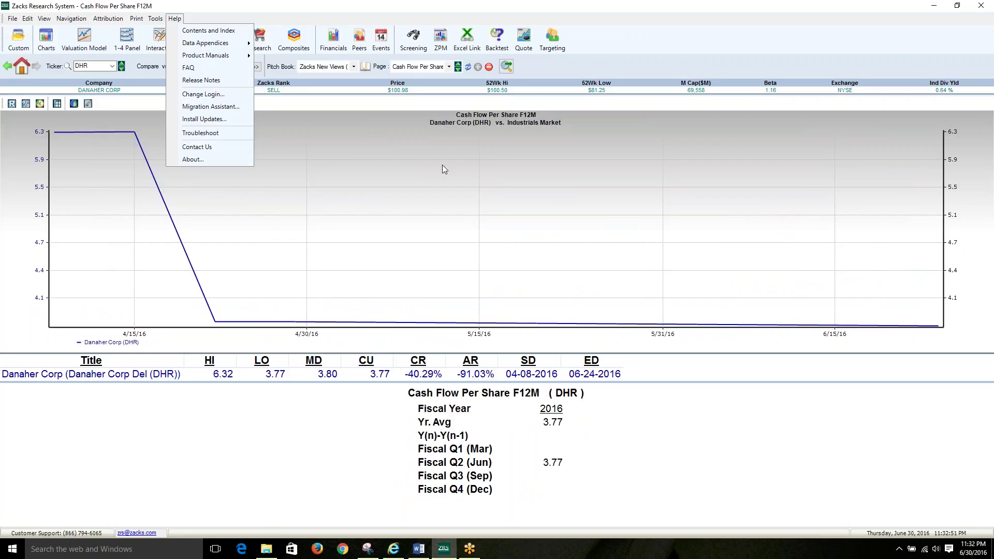
Show DHR's Enterprise Value / EBITDA F12M chart, 2016 median 13.74, and list the Charts views
click(456, 163)
click(457, 69)
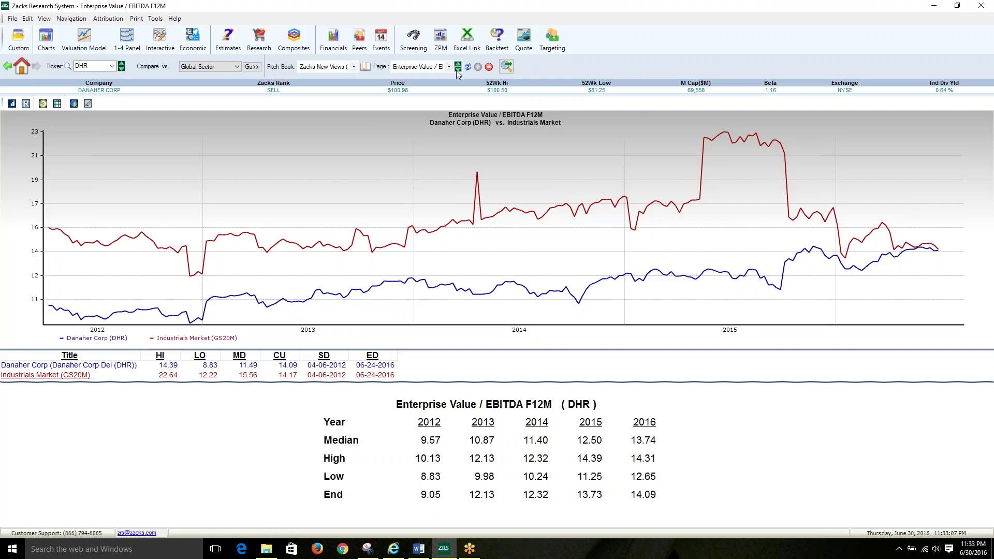
click(45, 42)
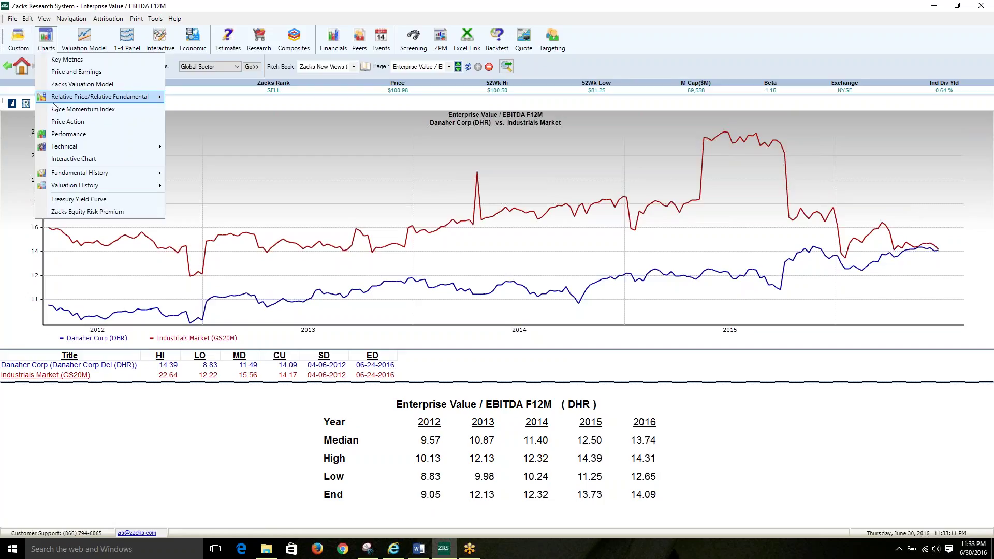
Open DHR's Price Action chart and slide the performance base date to 1/19/2007
click(60, 123)
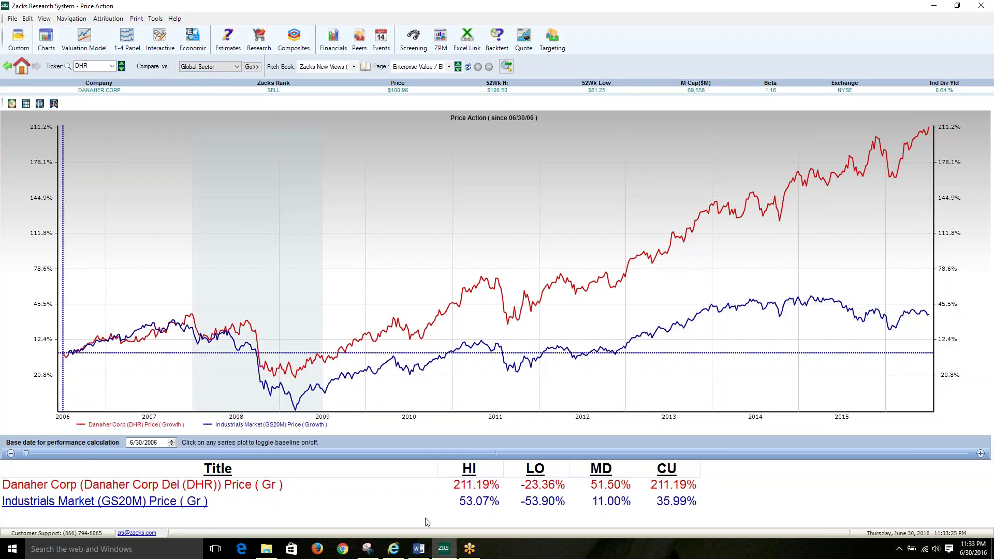
click(36, 454)
drag(36, 454, 77, 454)
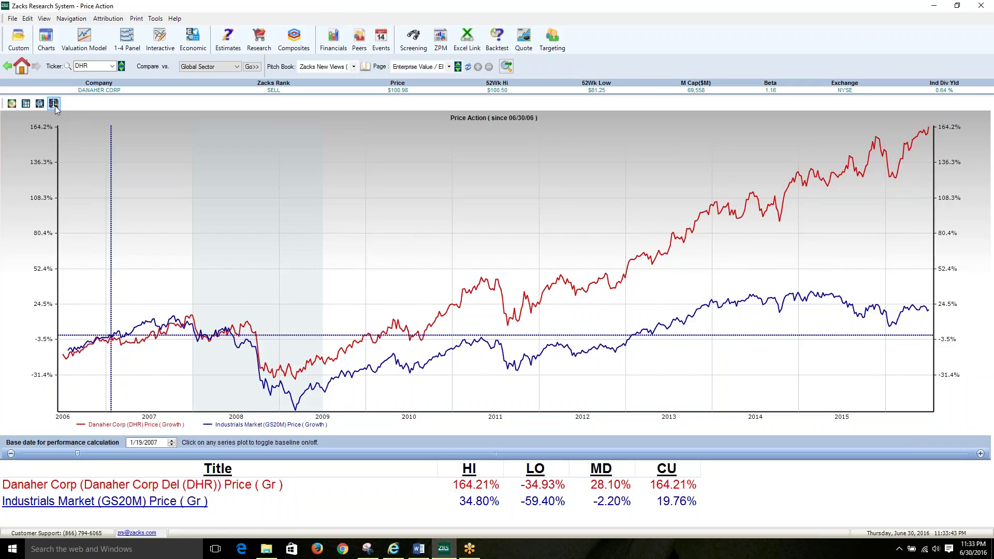
click(54, 104)
Plot revenue per share growth for DHR (99.54%) and Industrials Market (5.12%), toggling the DHR baseline
click(413, 175)
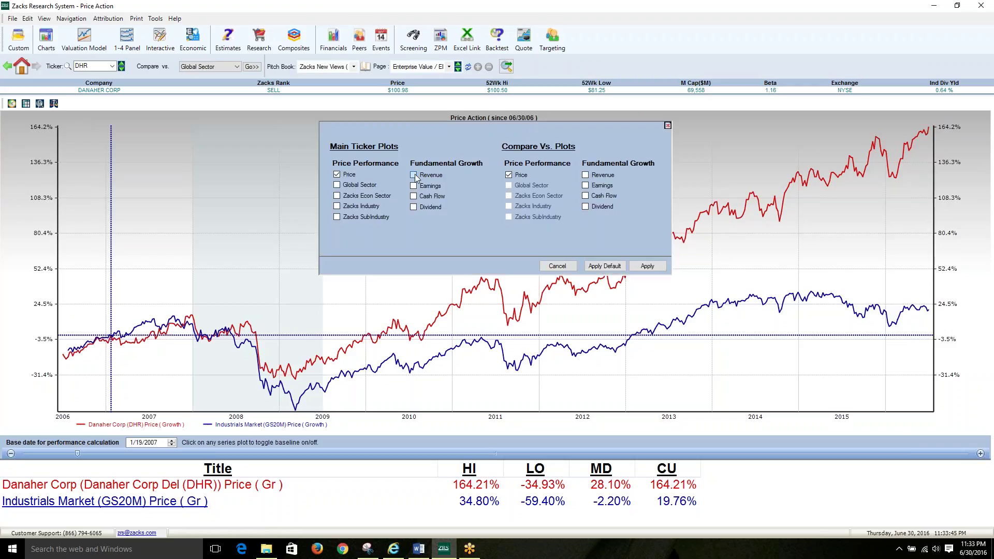
click(587, 176)
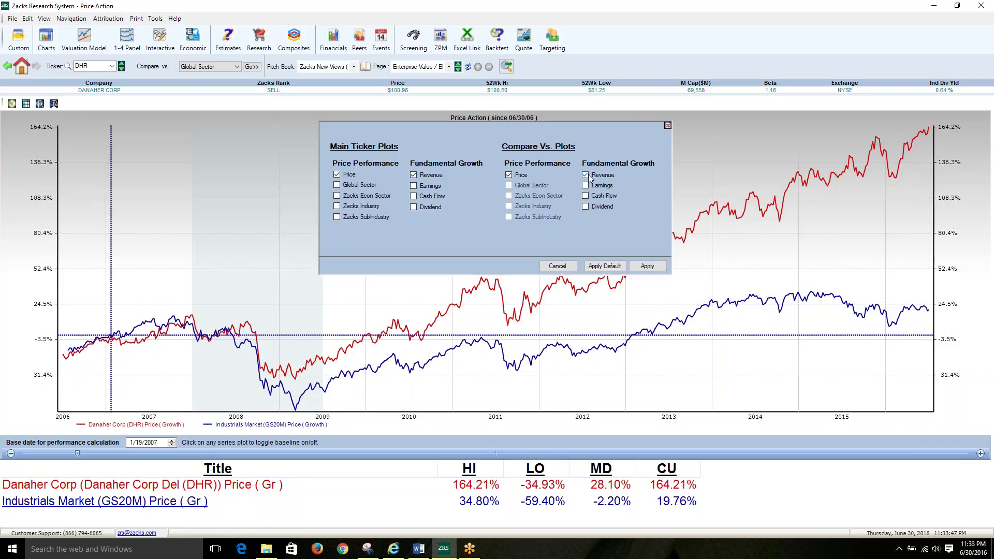
click(647, 266)
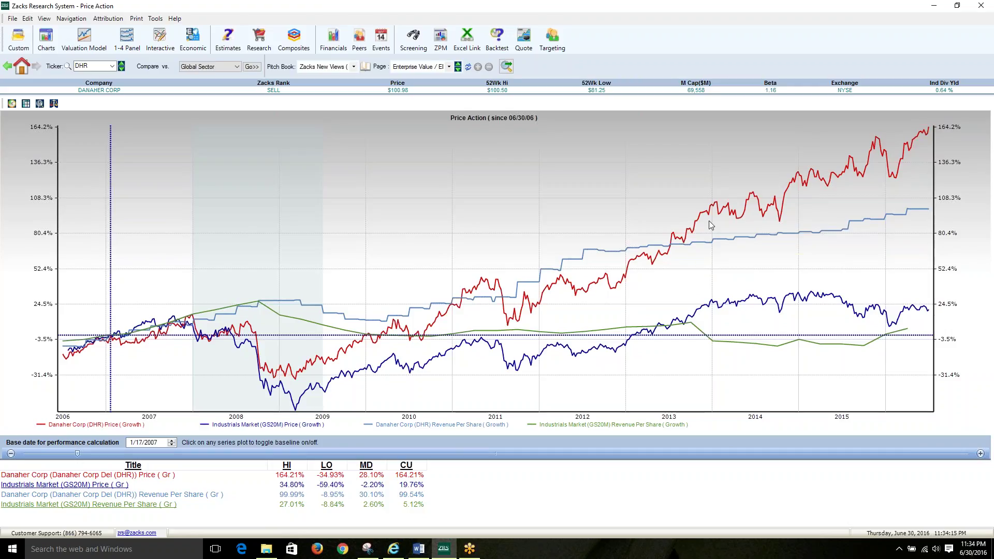
click(673, 234)
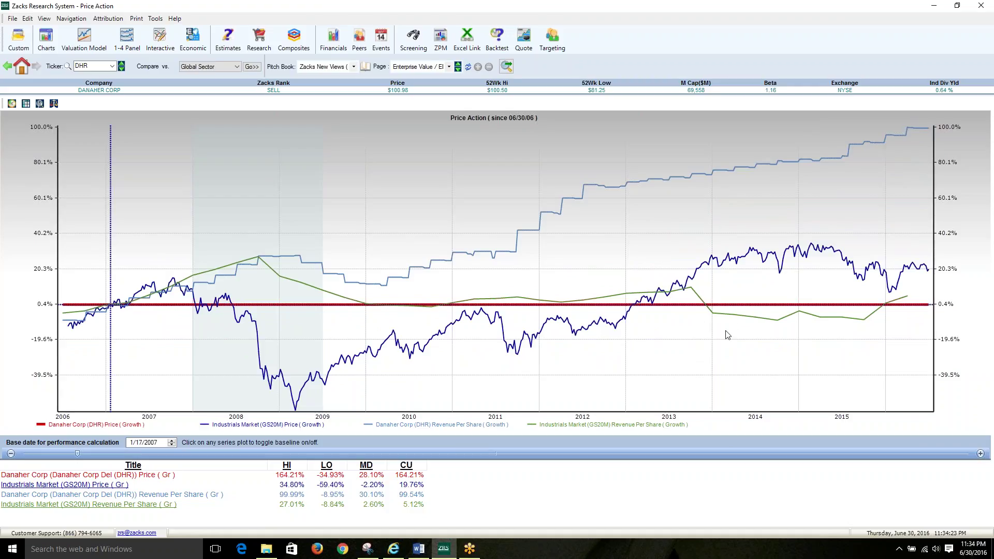
click(739, 312)
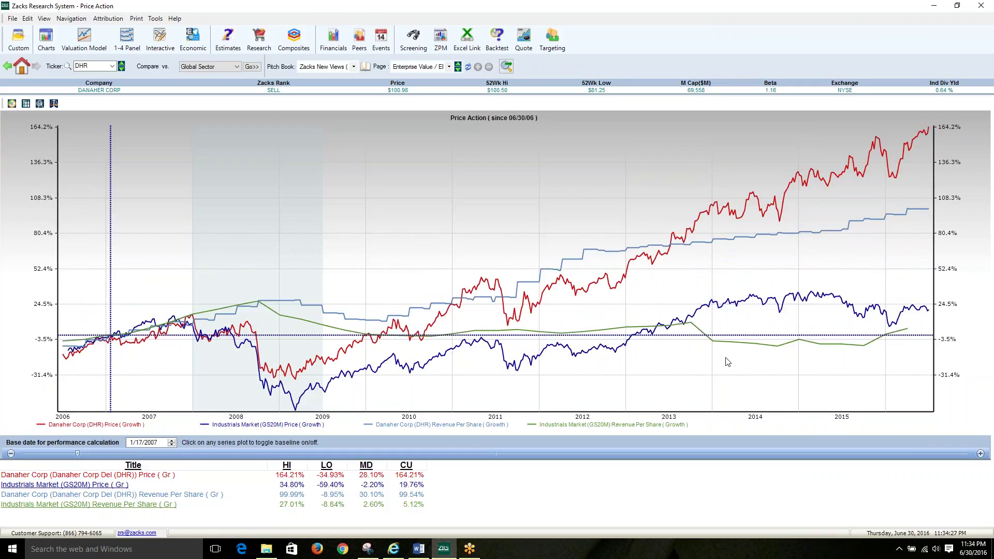
Open DHR's Growth and Margin II report from the Financials menu
click(334, 39)
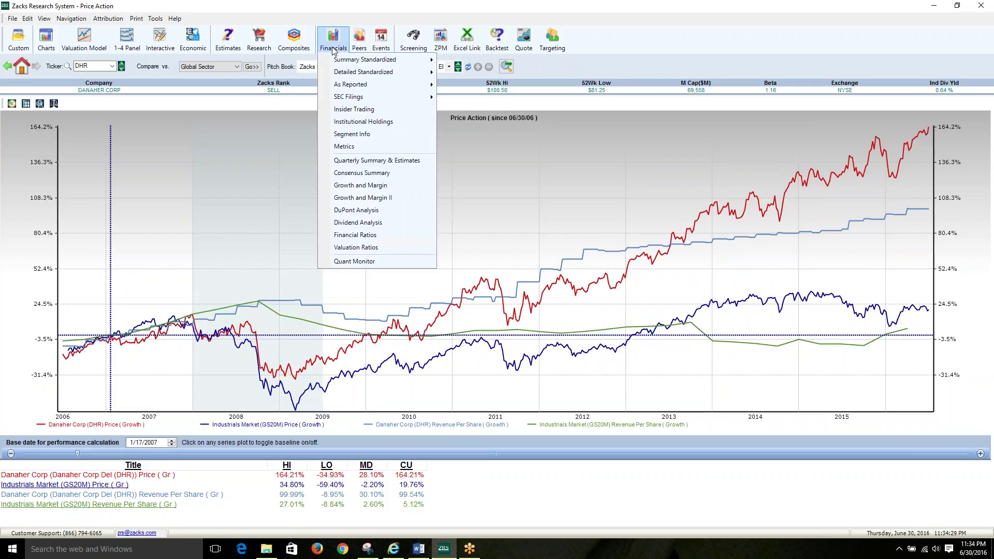
click(385, 199)
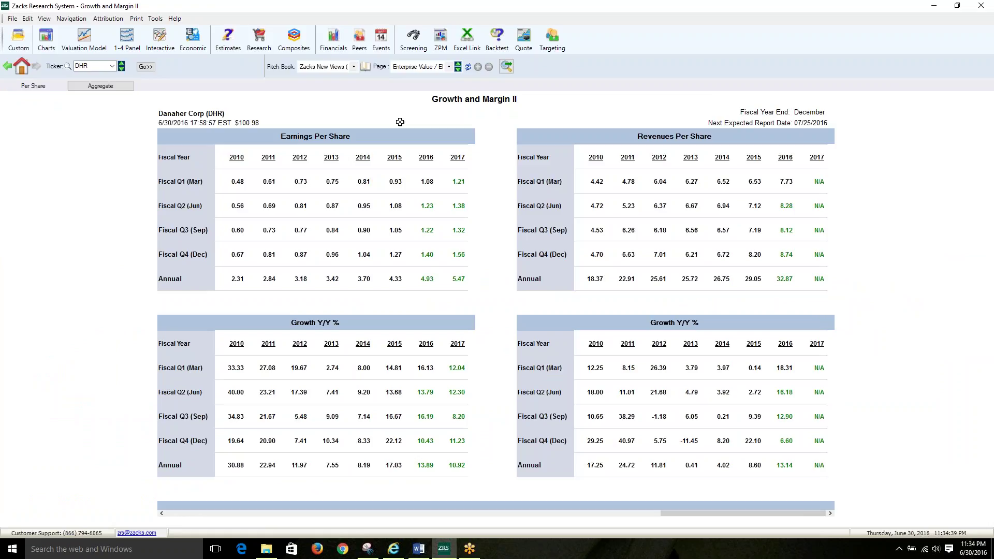
click(337, 48)
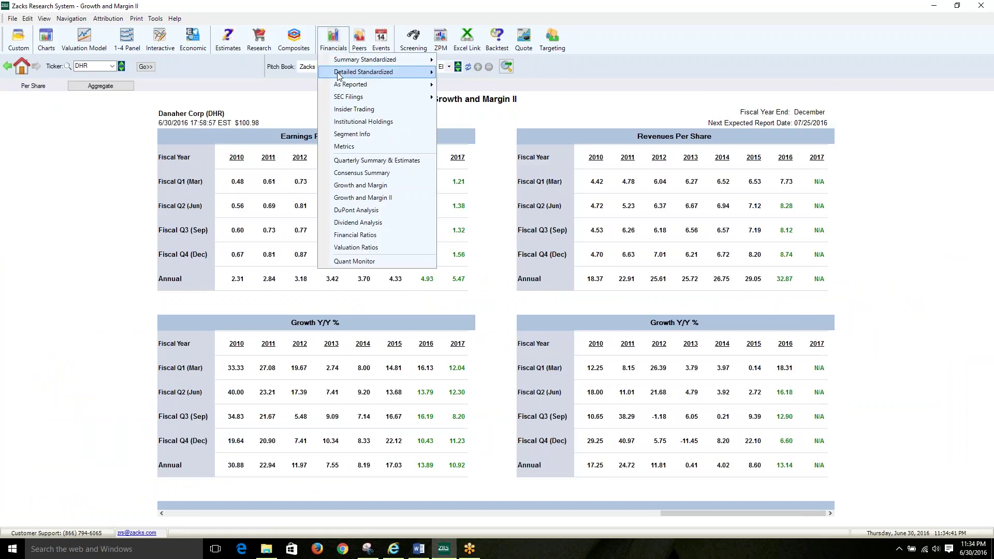
click(377, 199)
click(238, 229)
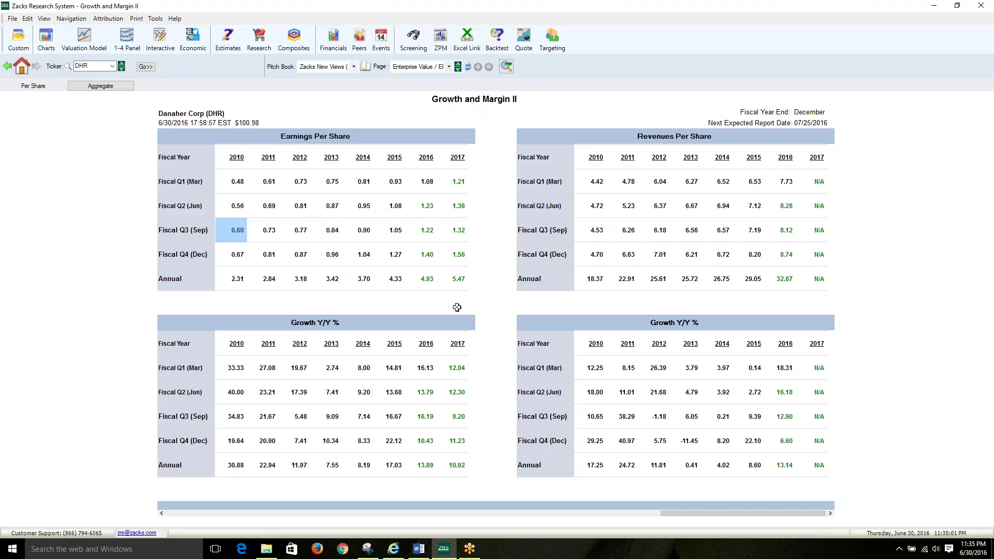
Switch the tables to Aggregate totals and scroll back to earlier fiscal years
click(104, 87)
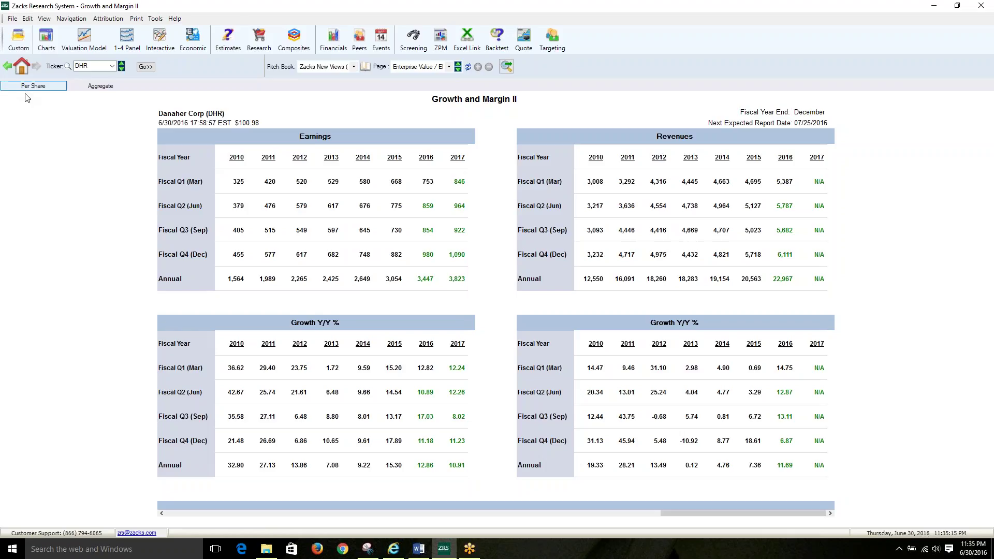
click(491, 514)
drag(525, 514, 344, 515)
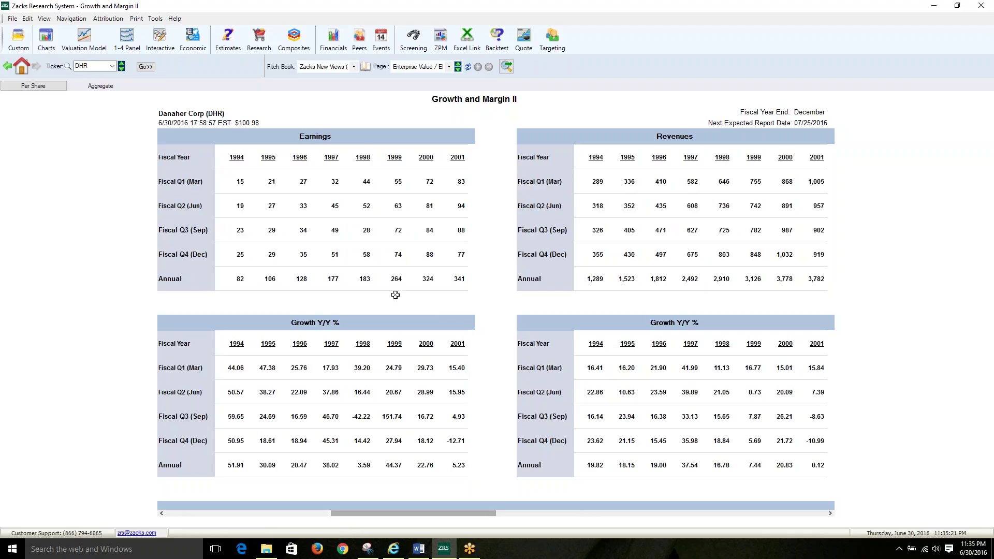
View DHR's Consensus Summary, then the Jun 30, 2016 Surprise Activity report
click(234, 44)
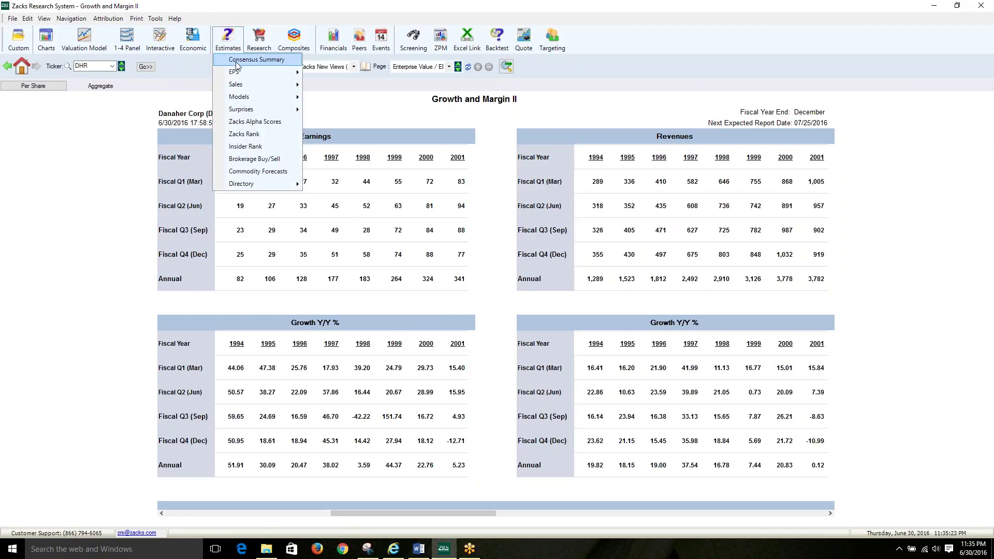
click(235, 61)
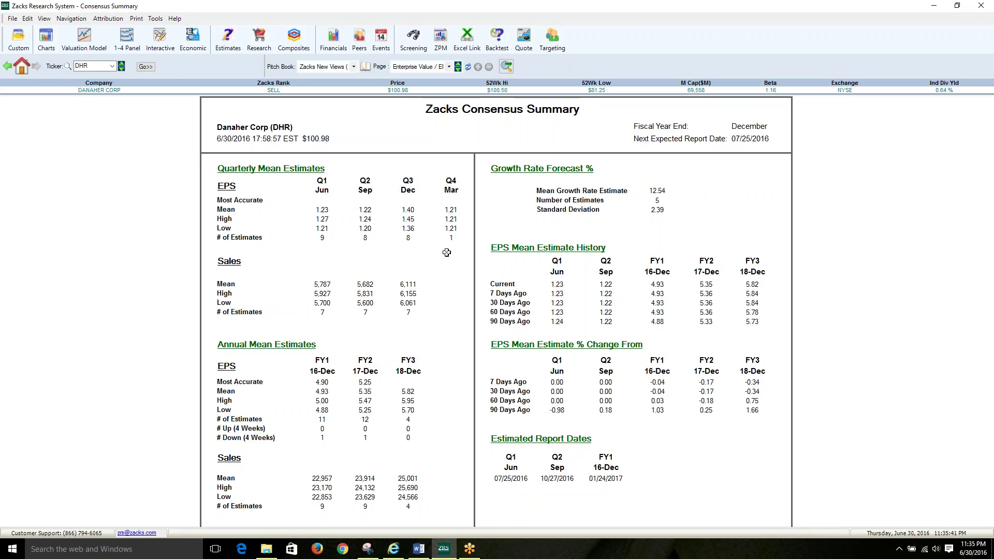
click(228, 40)
mouse_move(247, 114)
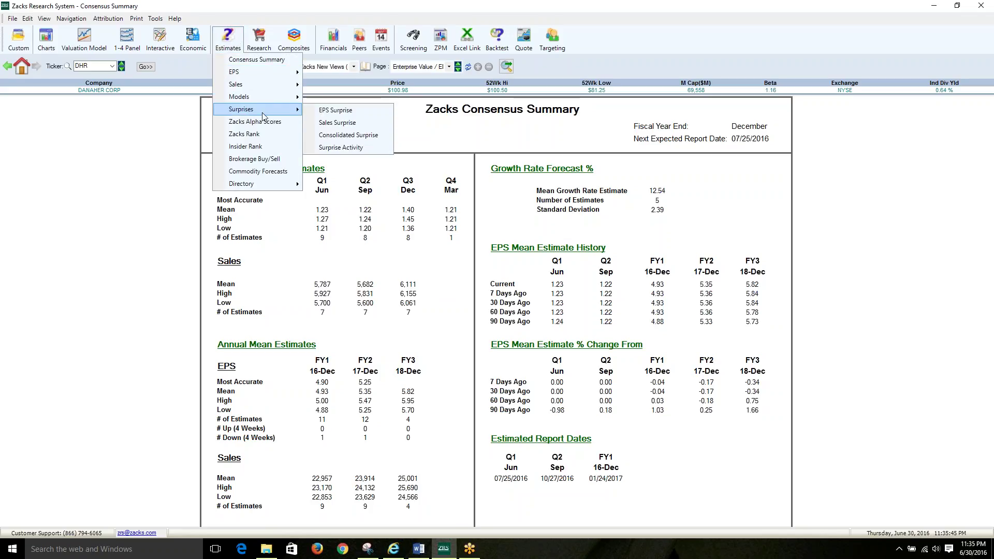
click(345, 148)
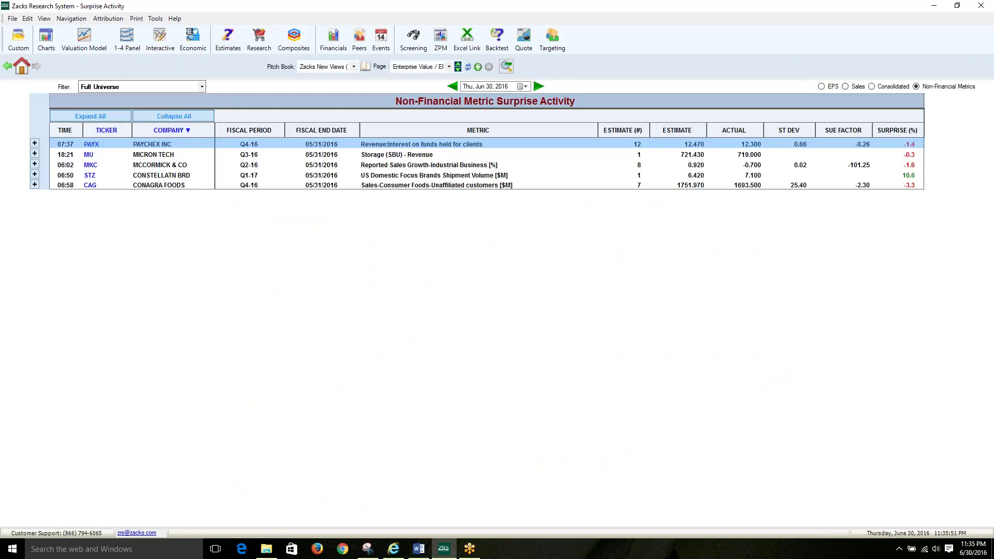
click(359, 150)
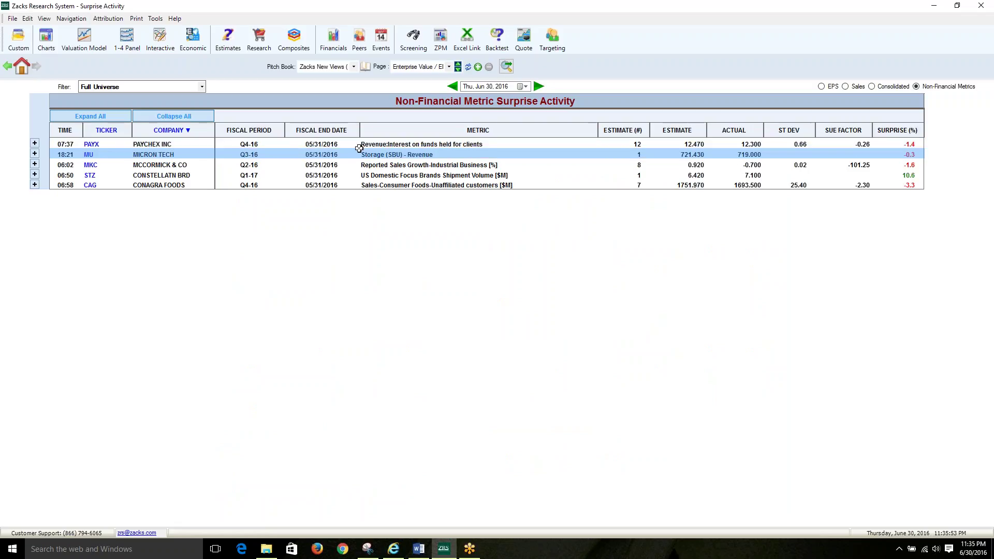
click(821, 86)
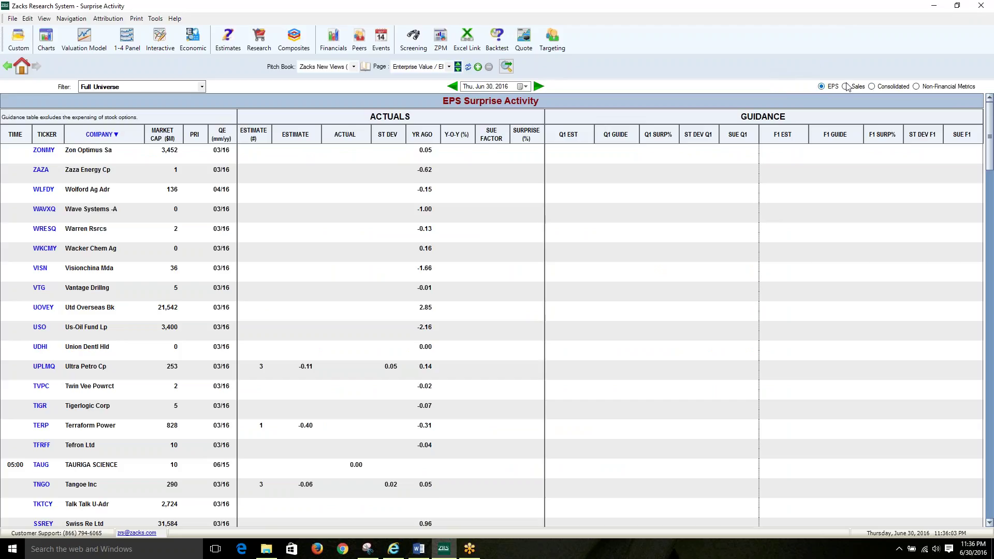
click(917, 87)
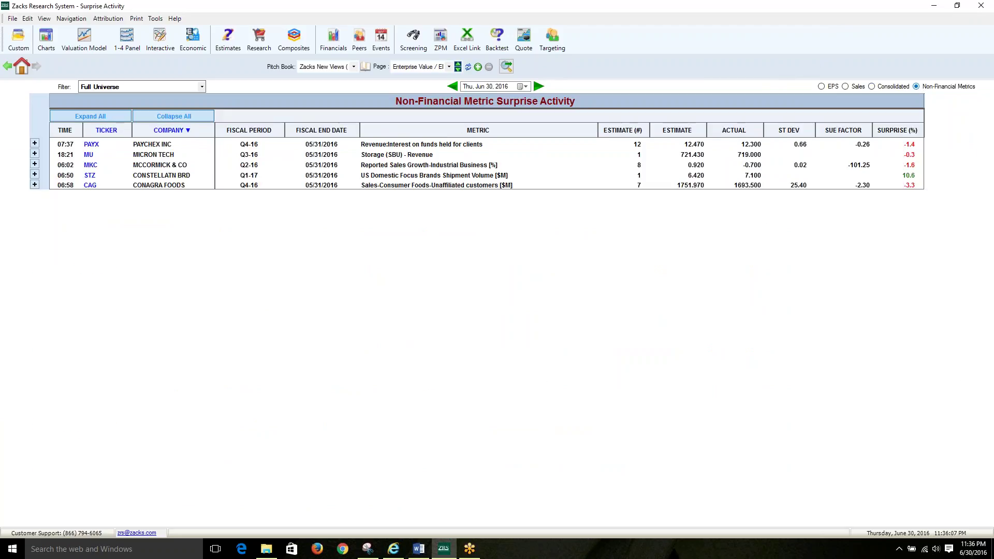
click(819, 140)
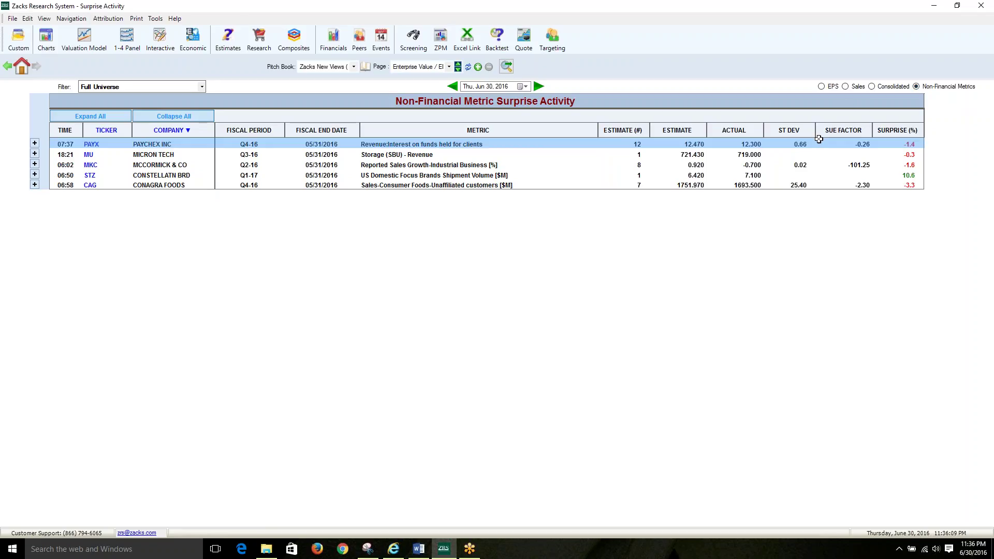
click(473, 153)
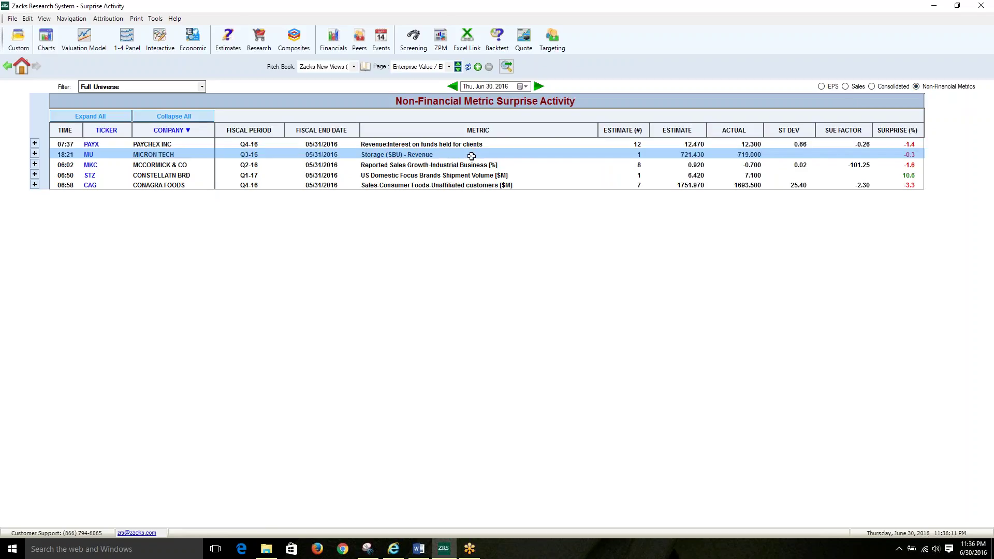
click(469, 161)
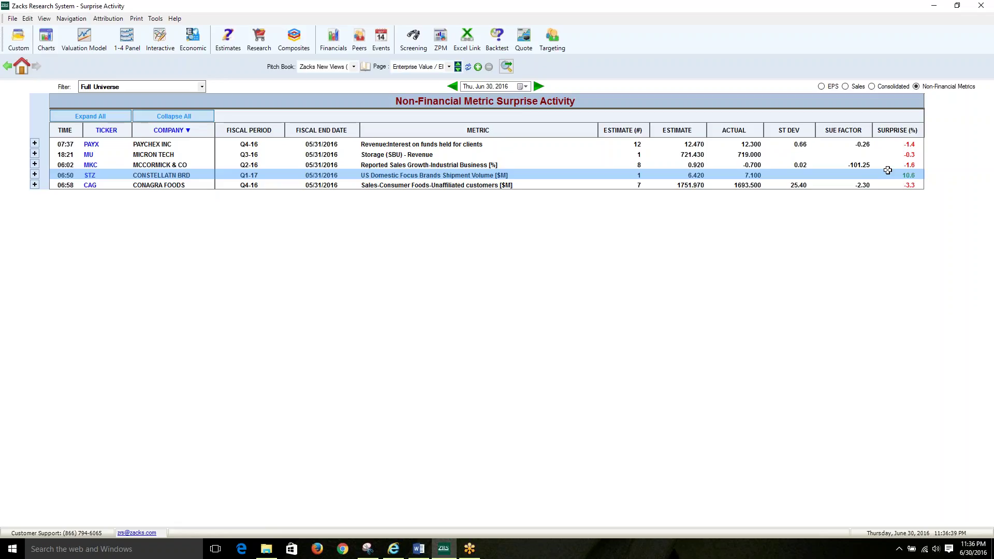
click(480, 165)
click(492, 174)
click(517, 152)
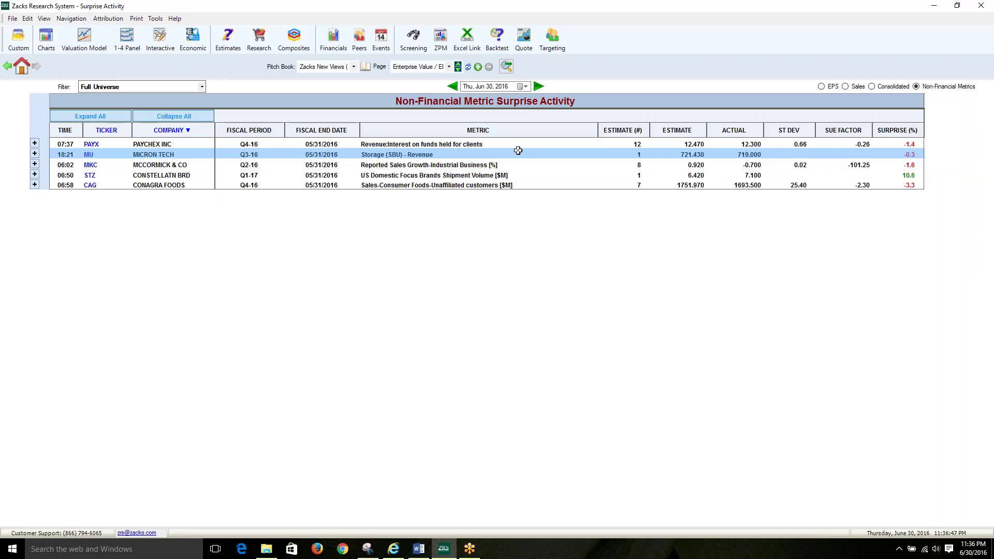
click(525, 161)
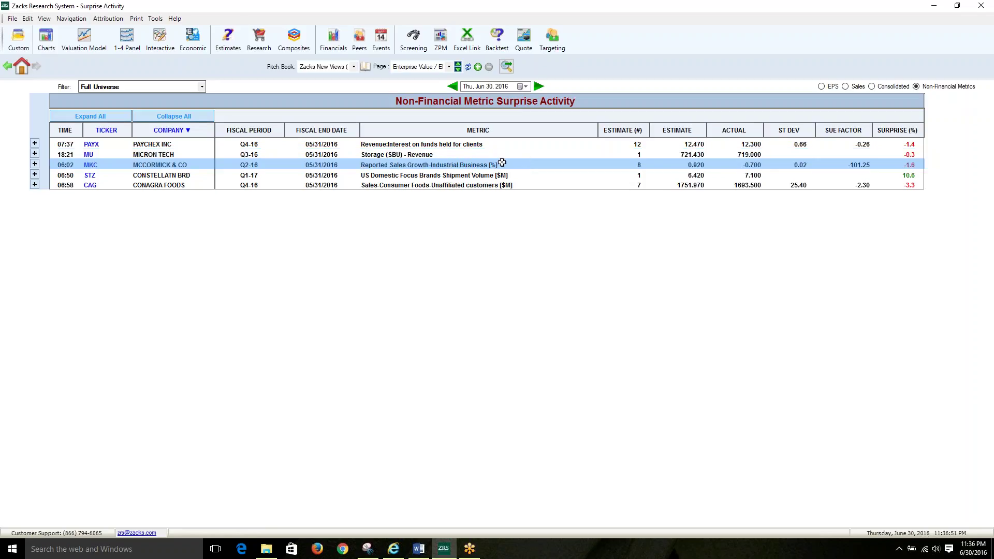
click(414, 145)
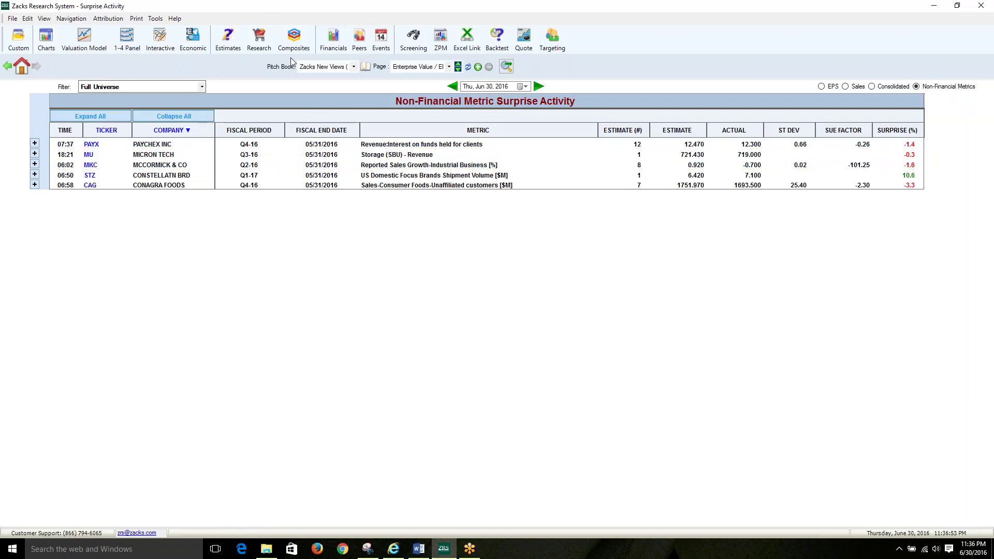
Browse the Estimates menu and close it without choosing a report
click(230, 42)
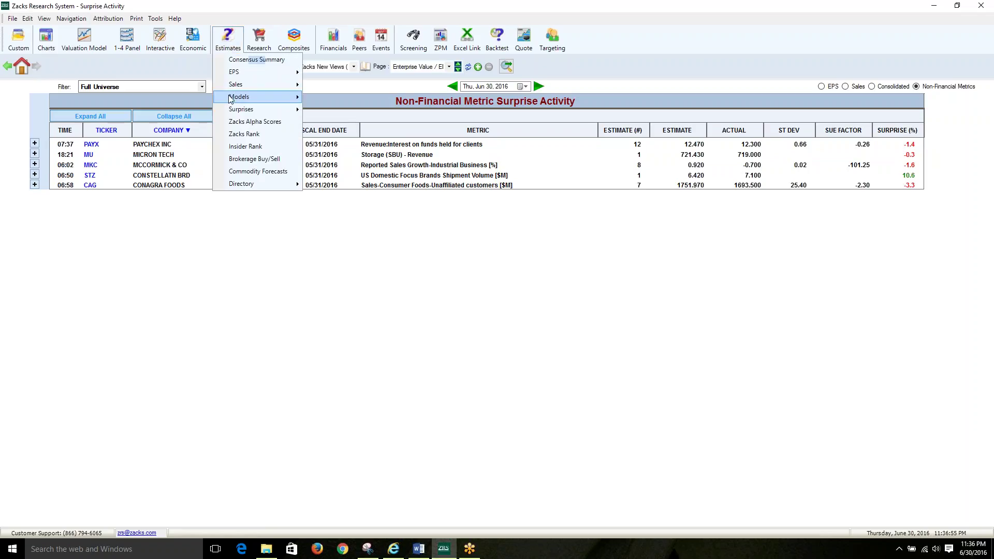
mouse_move(234, 110)
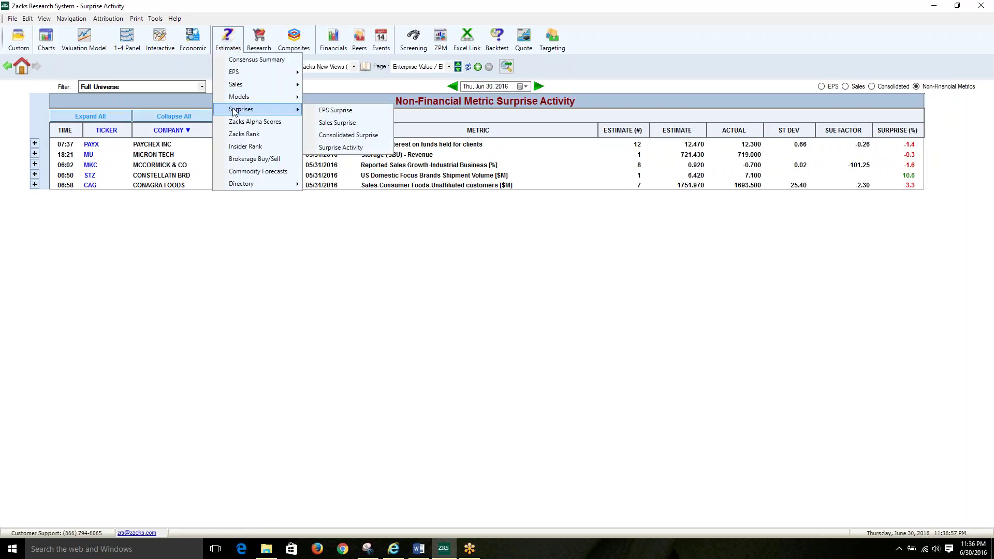
click(833, 187)
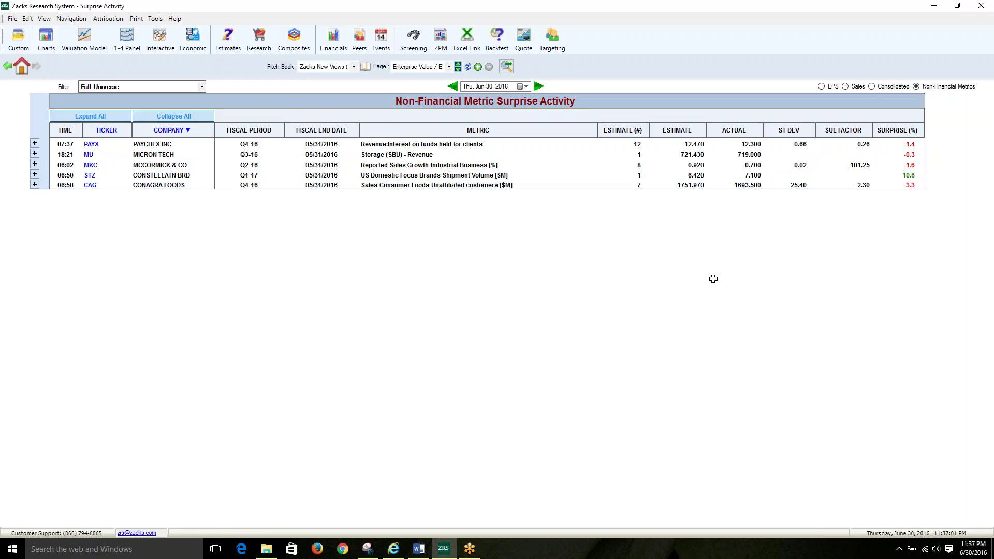
click(446, 186)
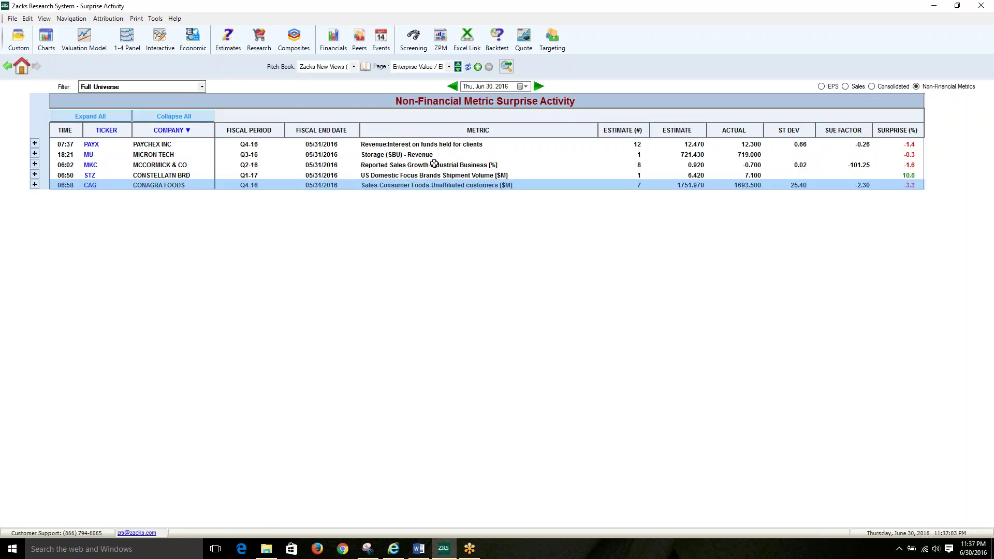
Open Danaher's F12M Estimate History chart and switch its measure to EBITDA F12M
click(227, 42)
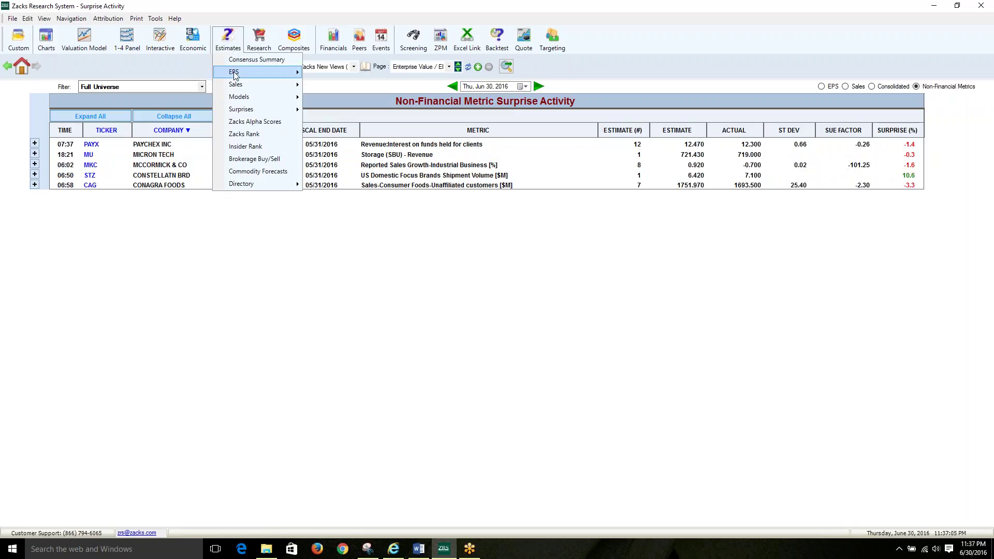
mouse_move(238, 72)
click(382, 115)
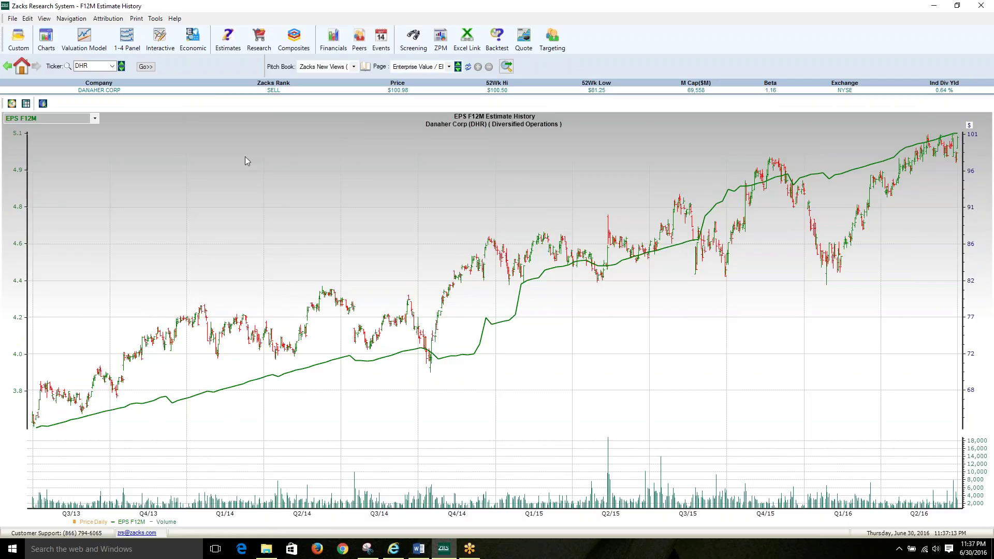
click(75, 123)
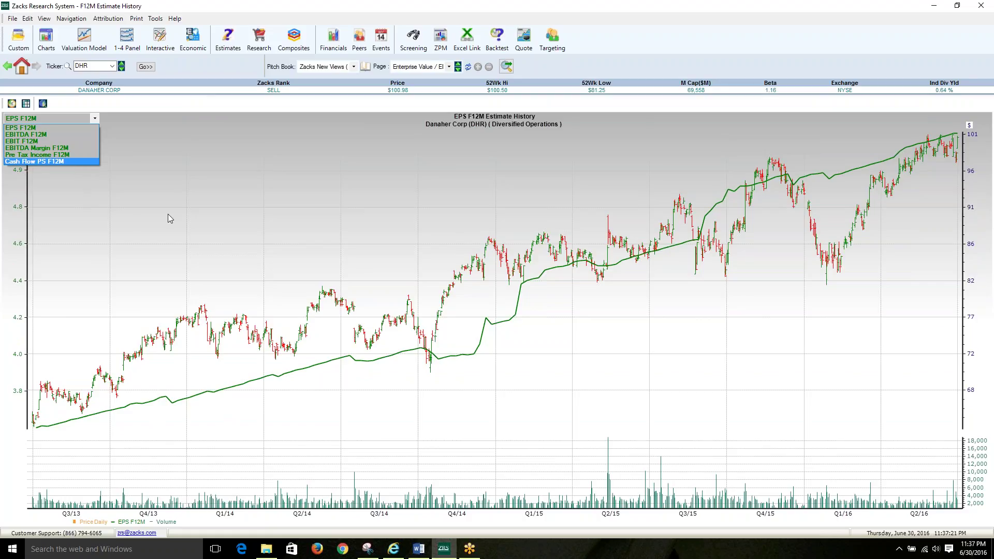
click(68, 135)
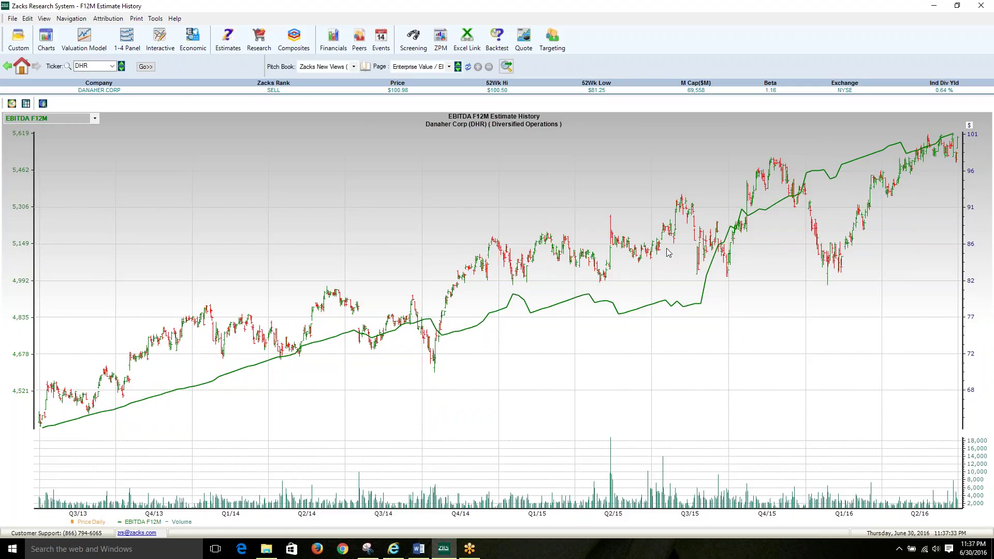
Show the release notes PDF in Internet Explorer at page 8, Additional New Views
click(393, 550)
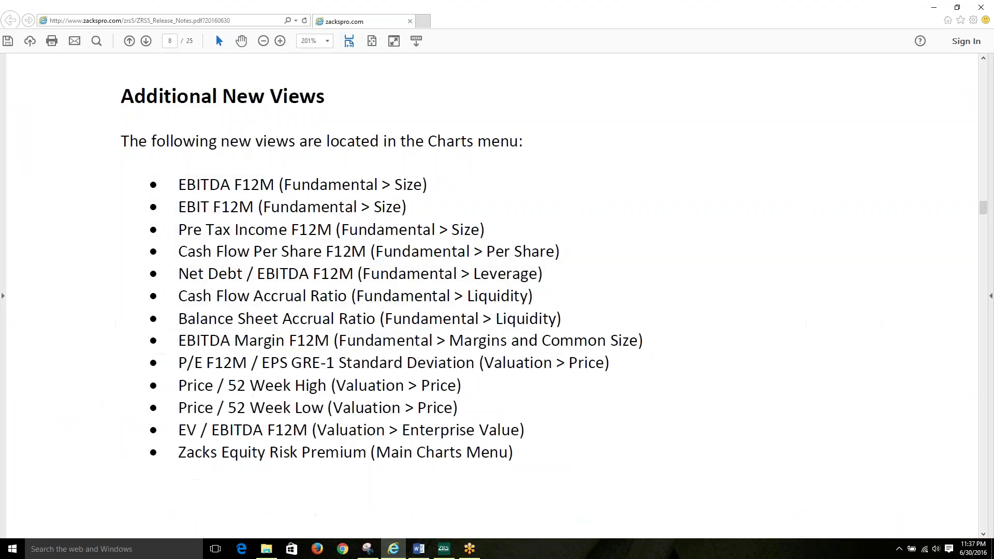